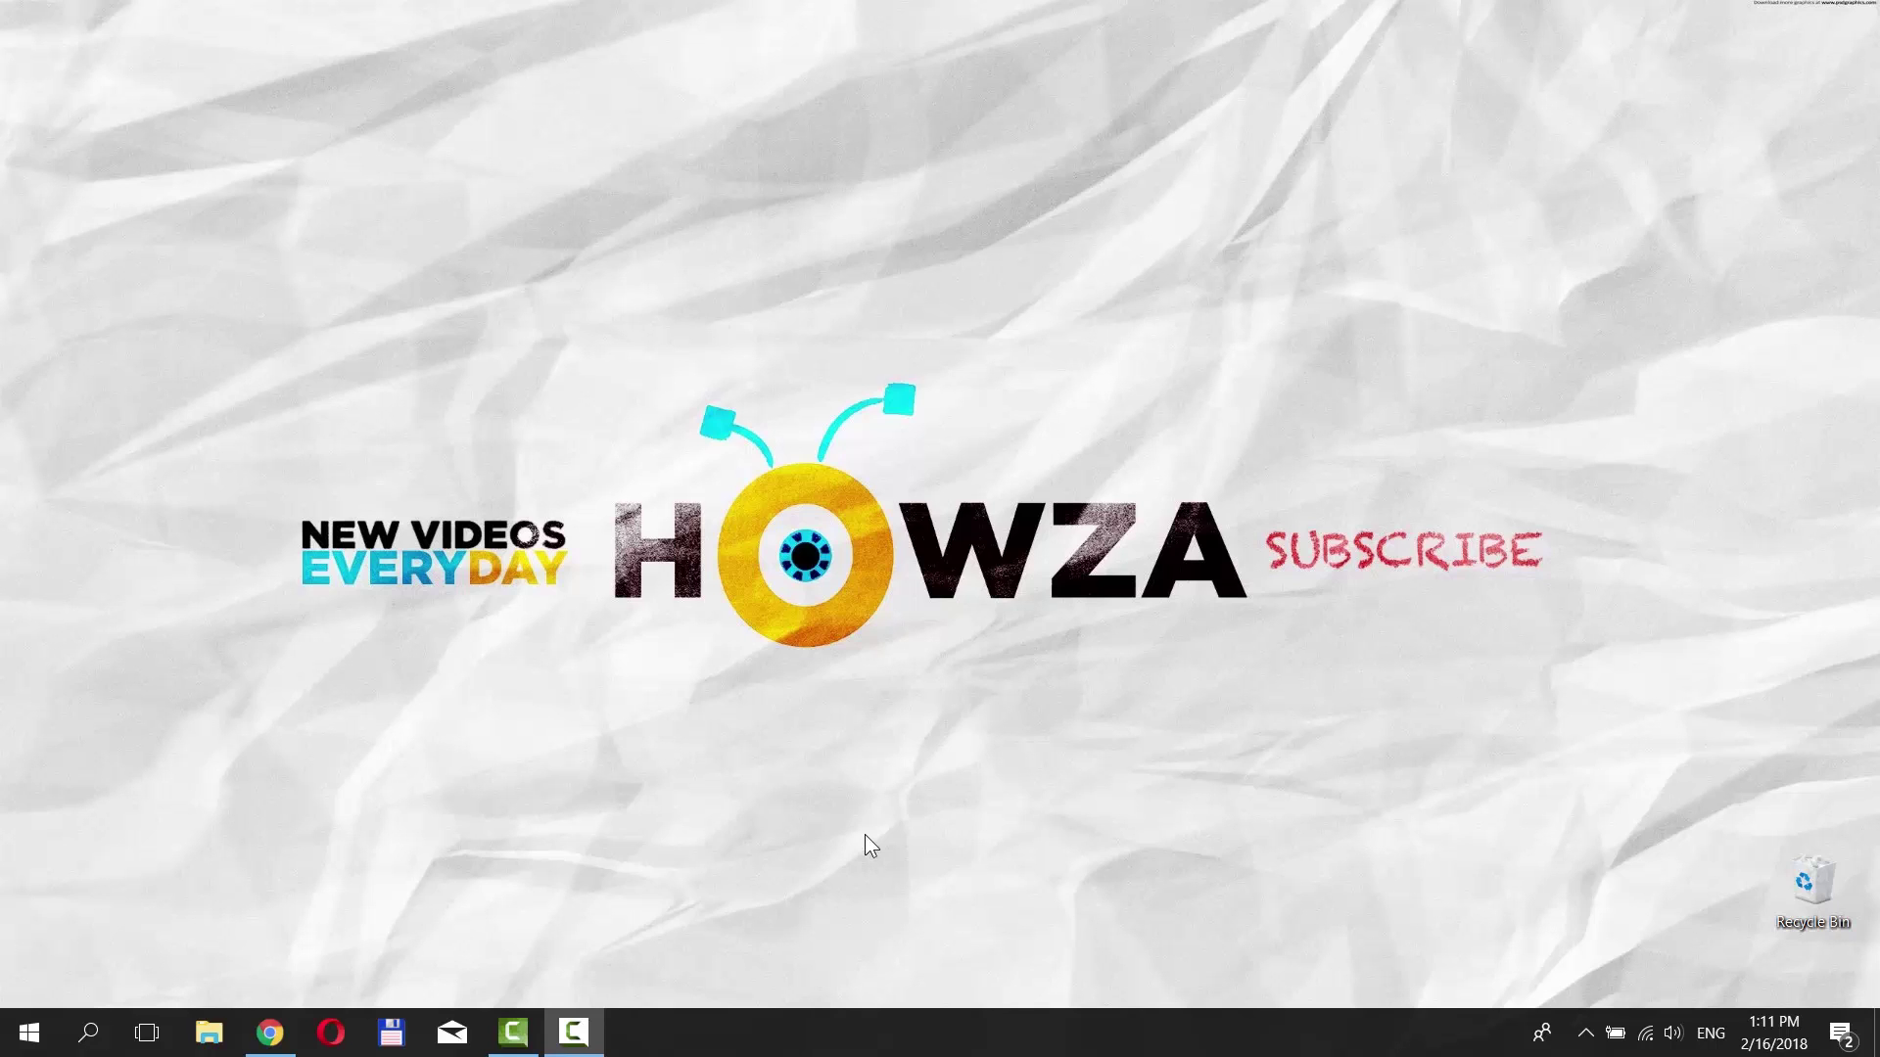
- Open paypal.com in Opera, log in with the saved credentials, and reach account Settings
left_click(332, 1035)
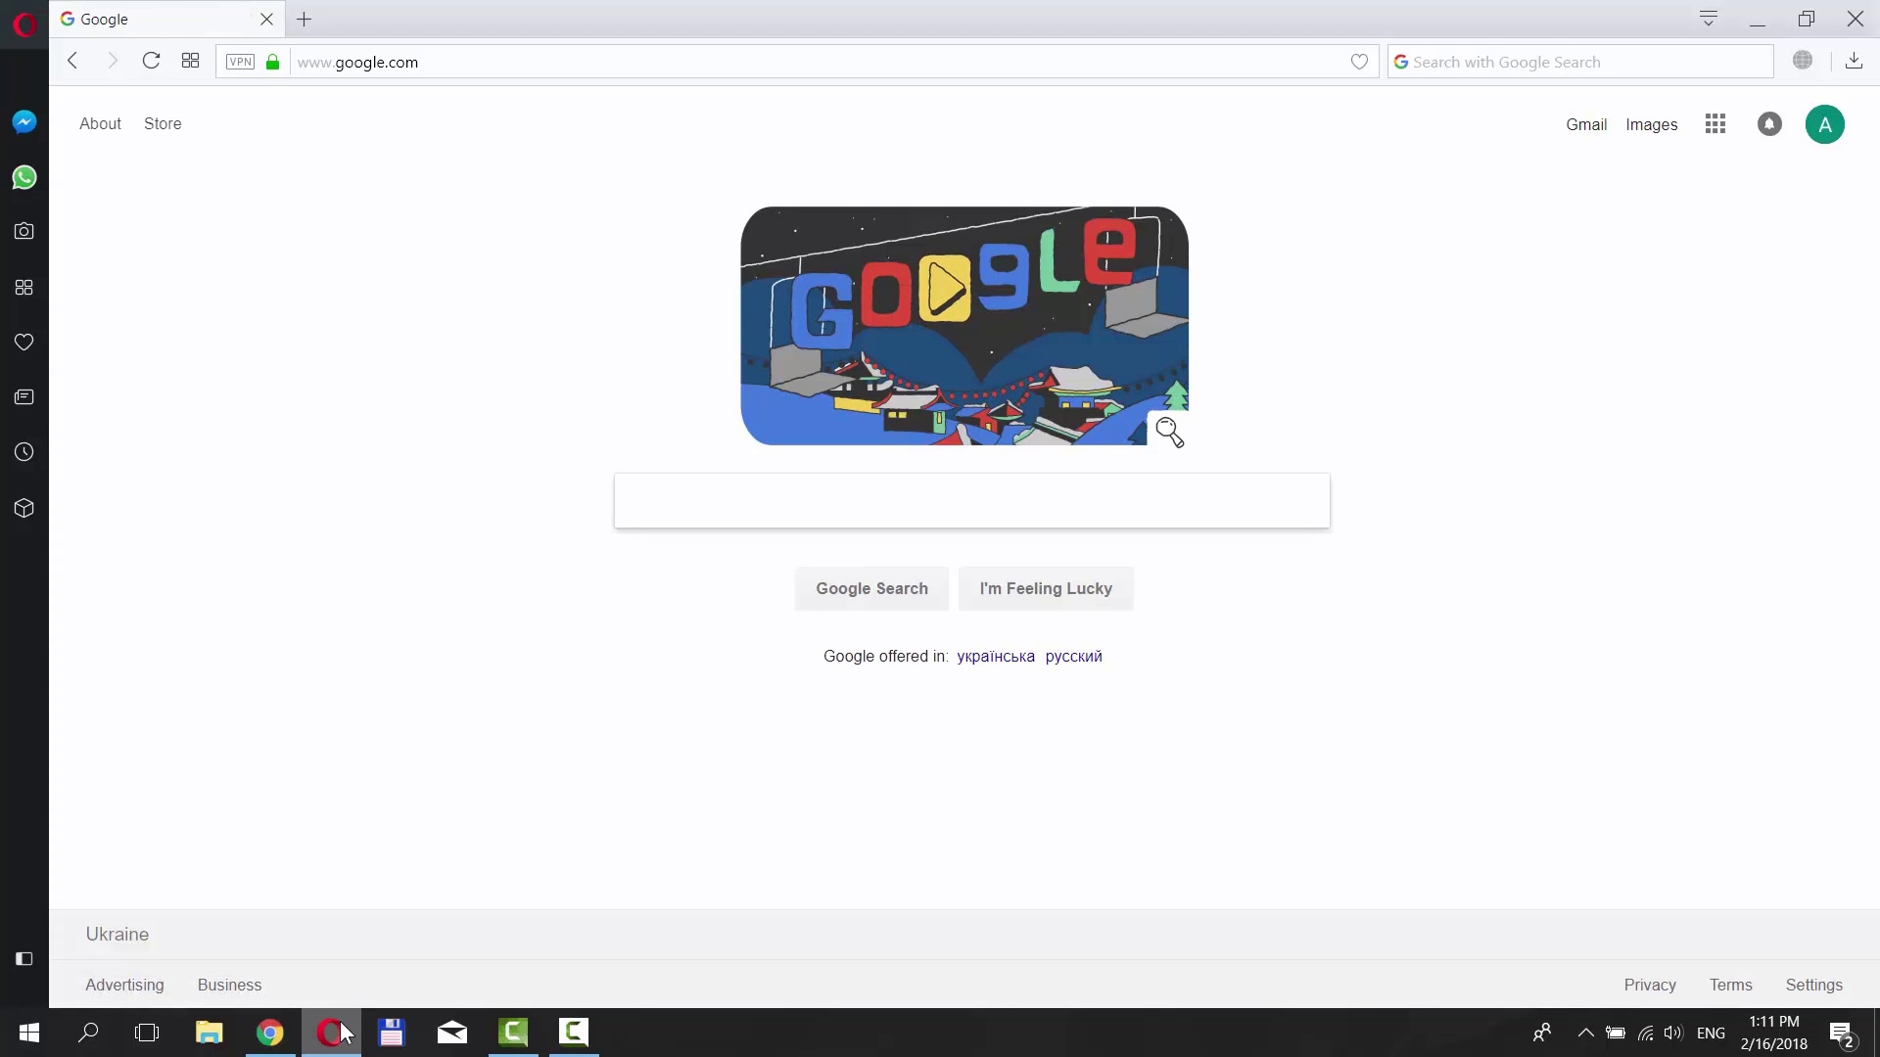
left_click(465, 61)
type("paypal")
key("Return")
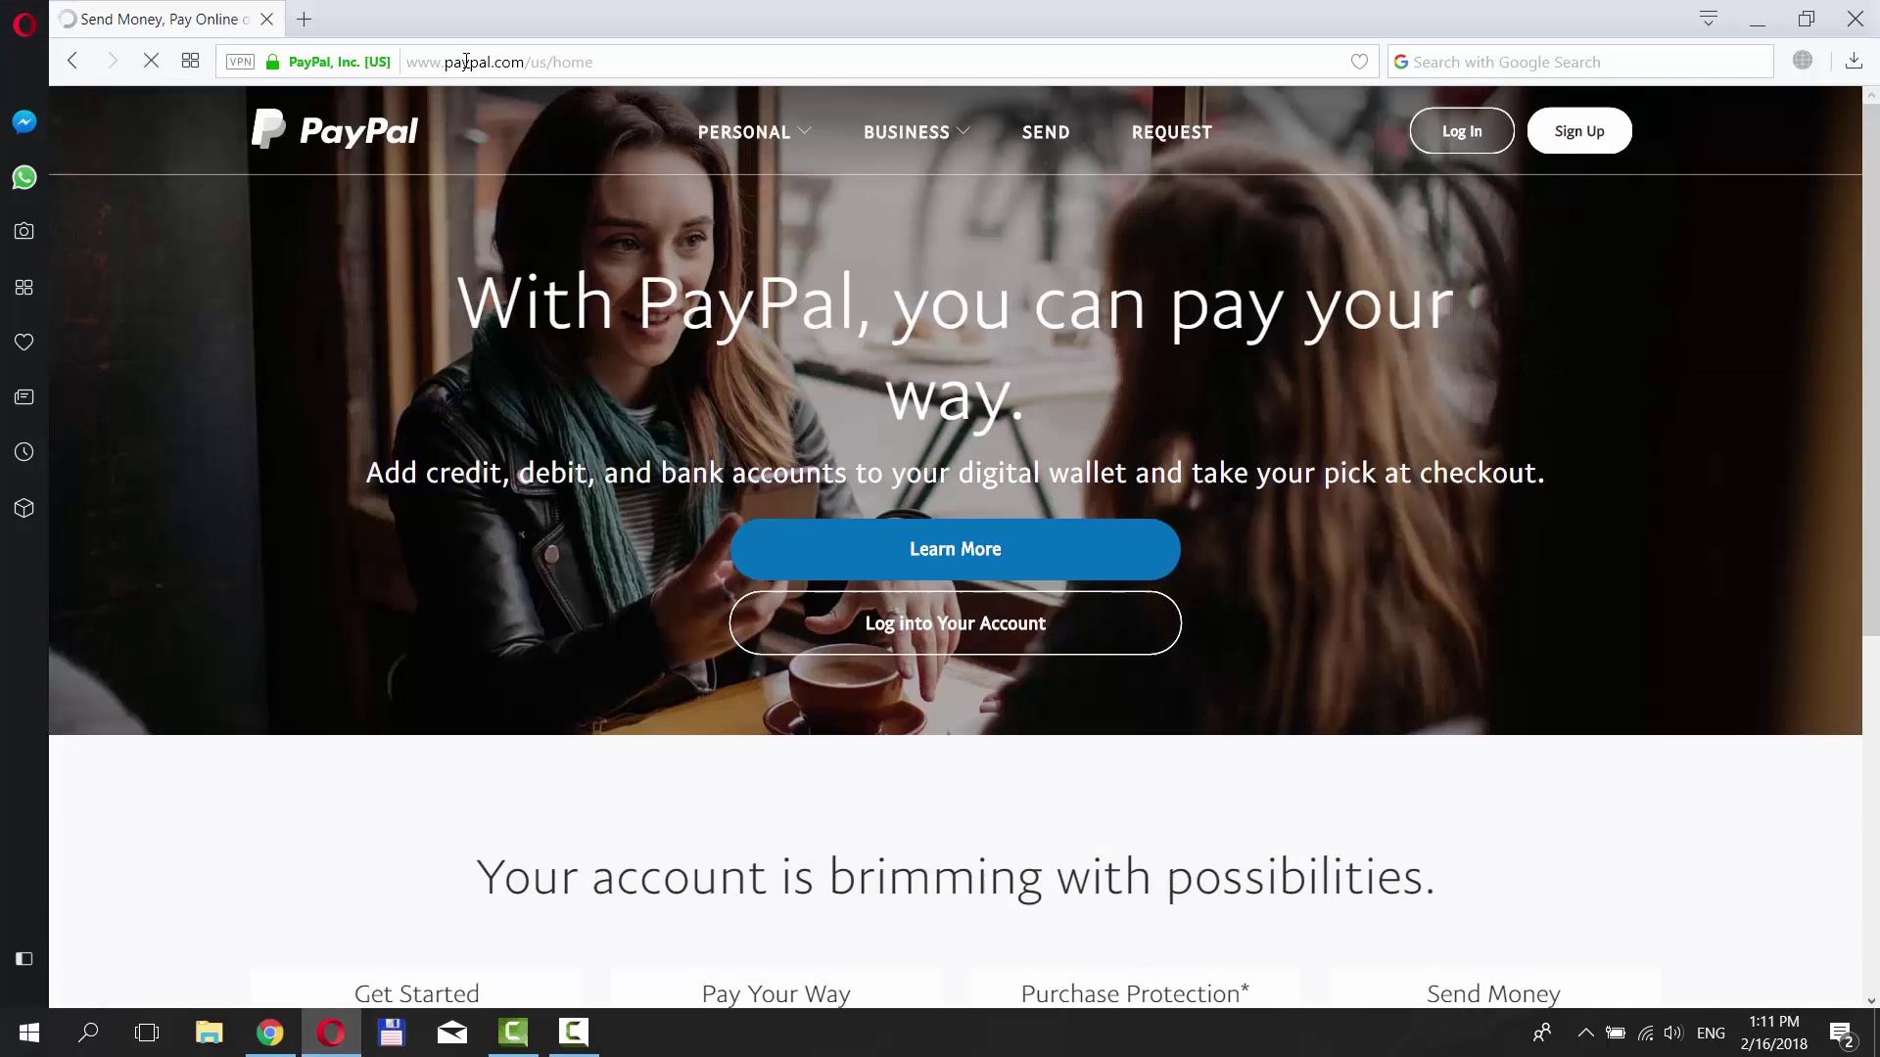
left_click(1454, 139)
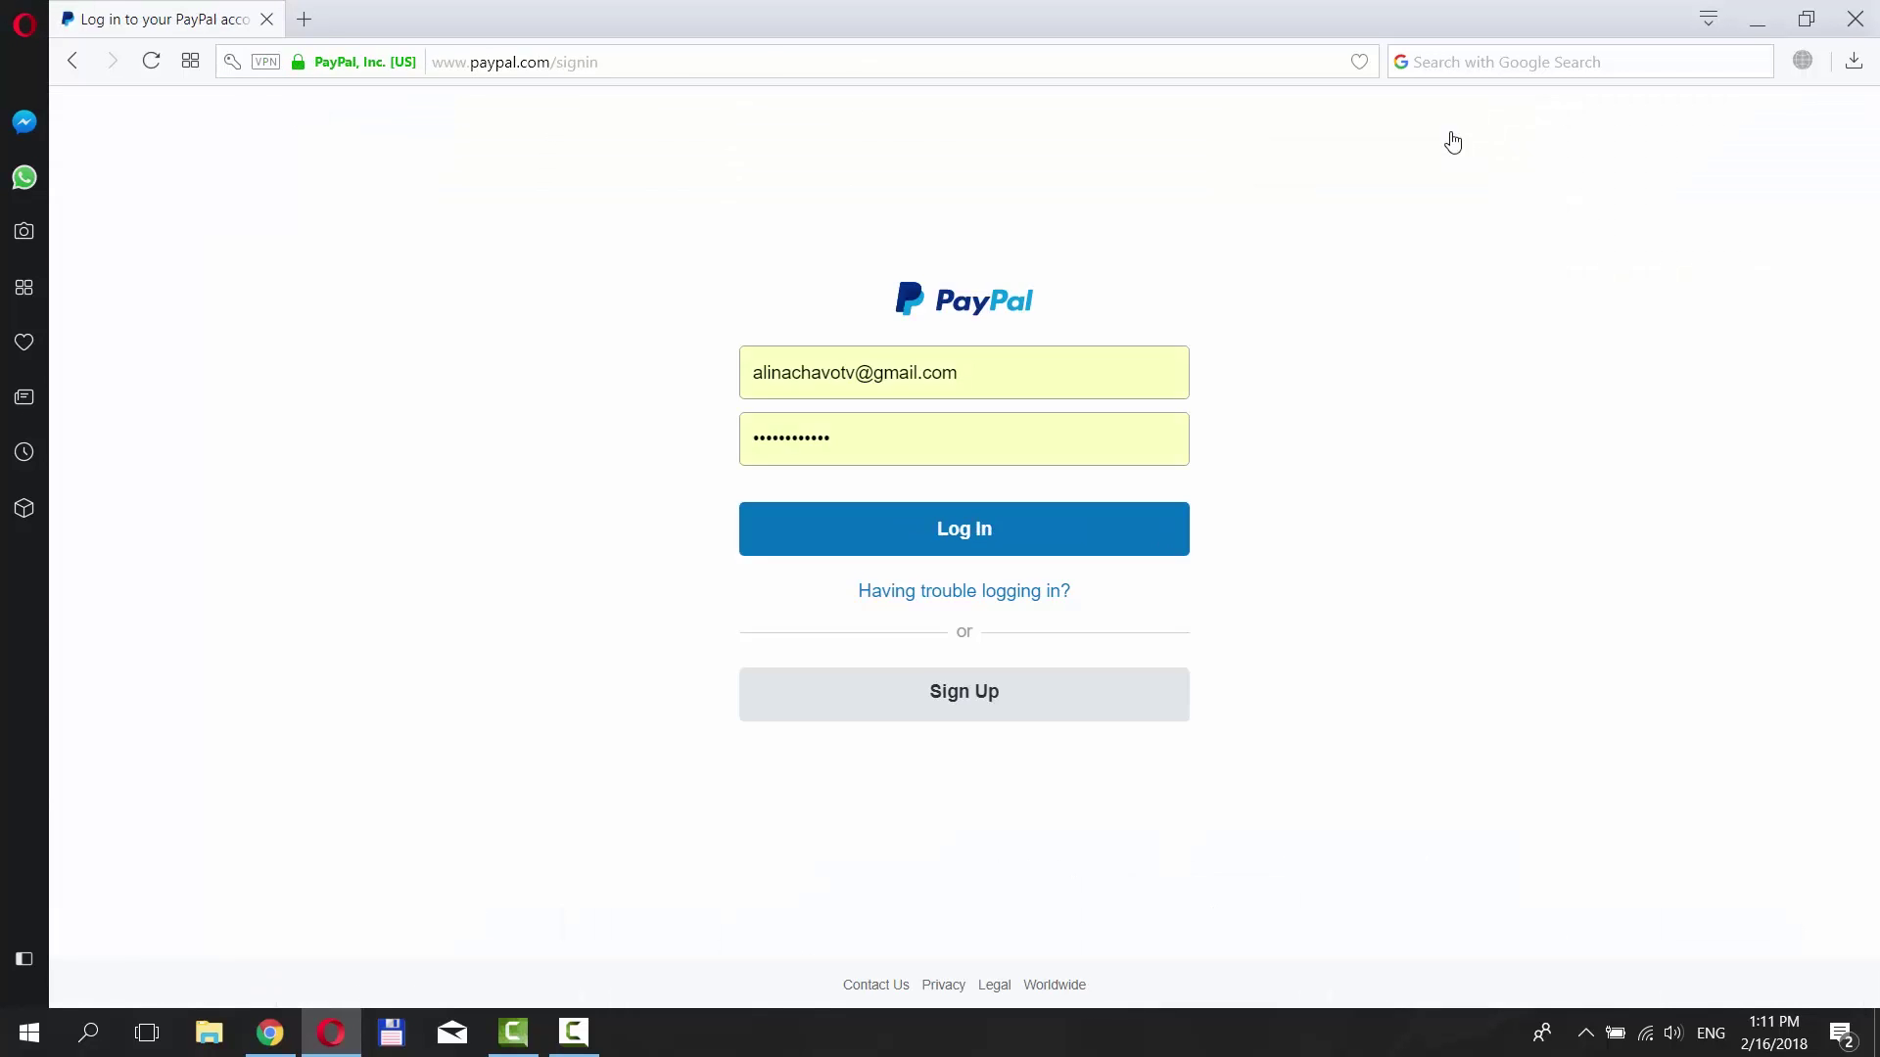
left_click(958, 537)
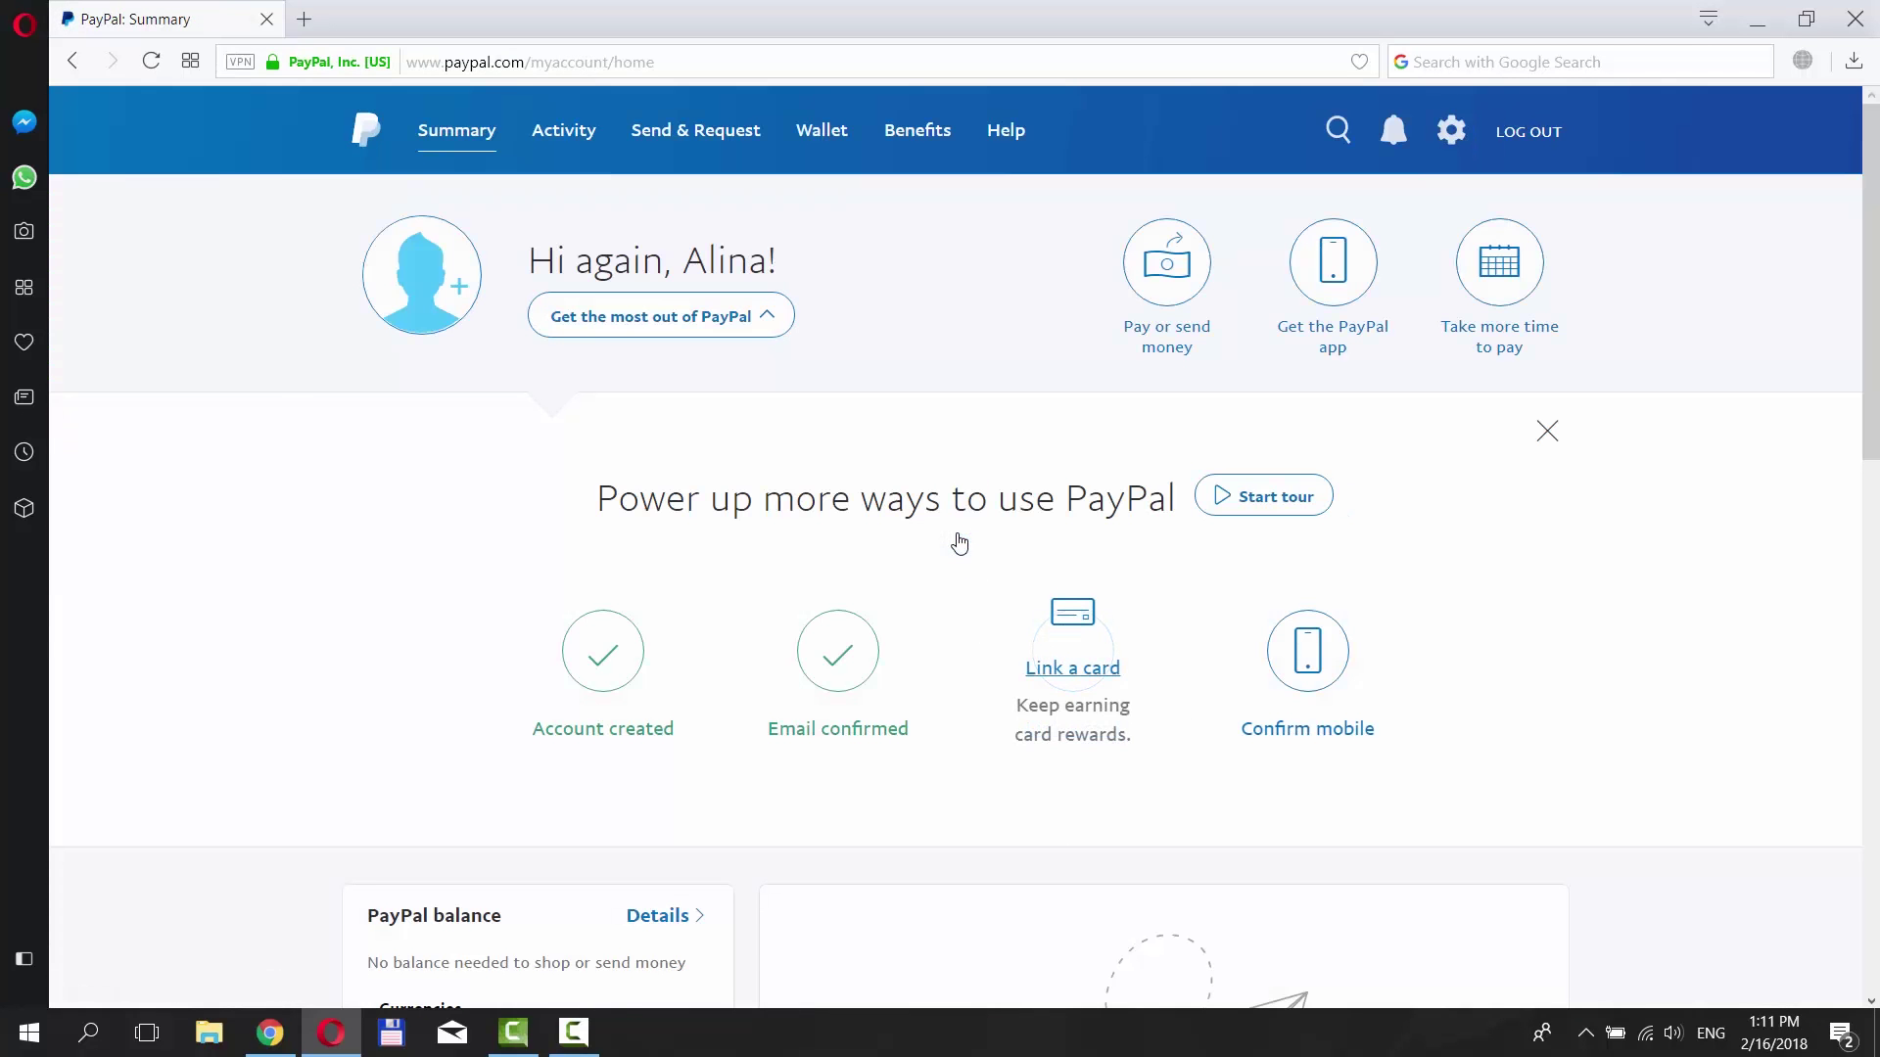
left_click(1453, 137)
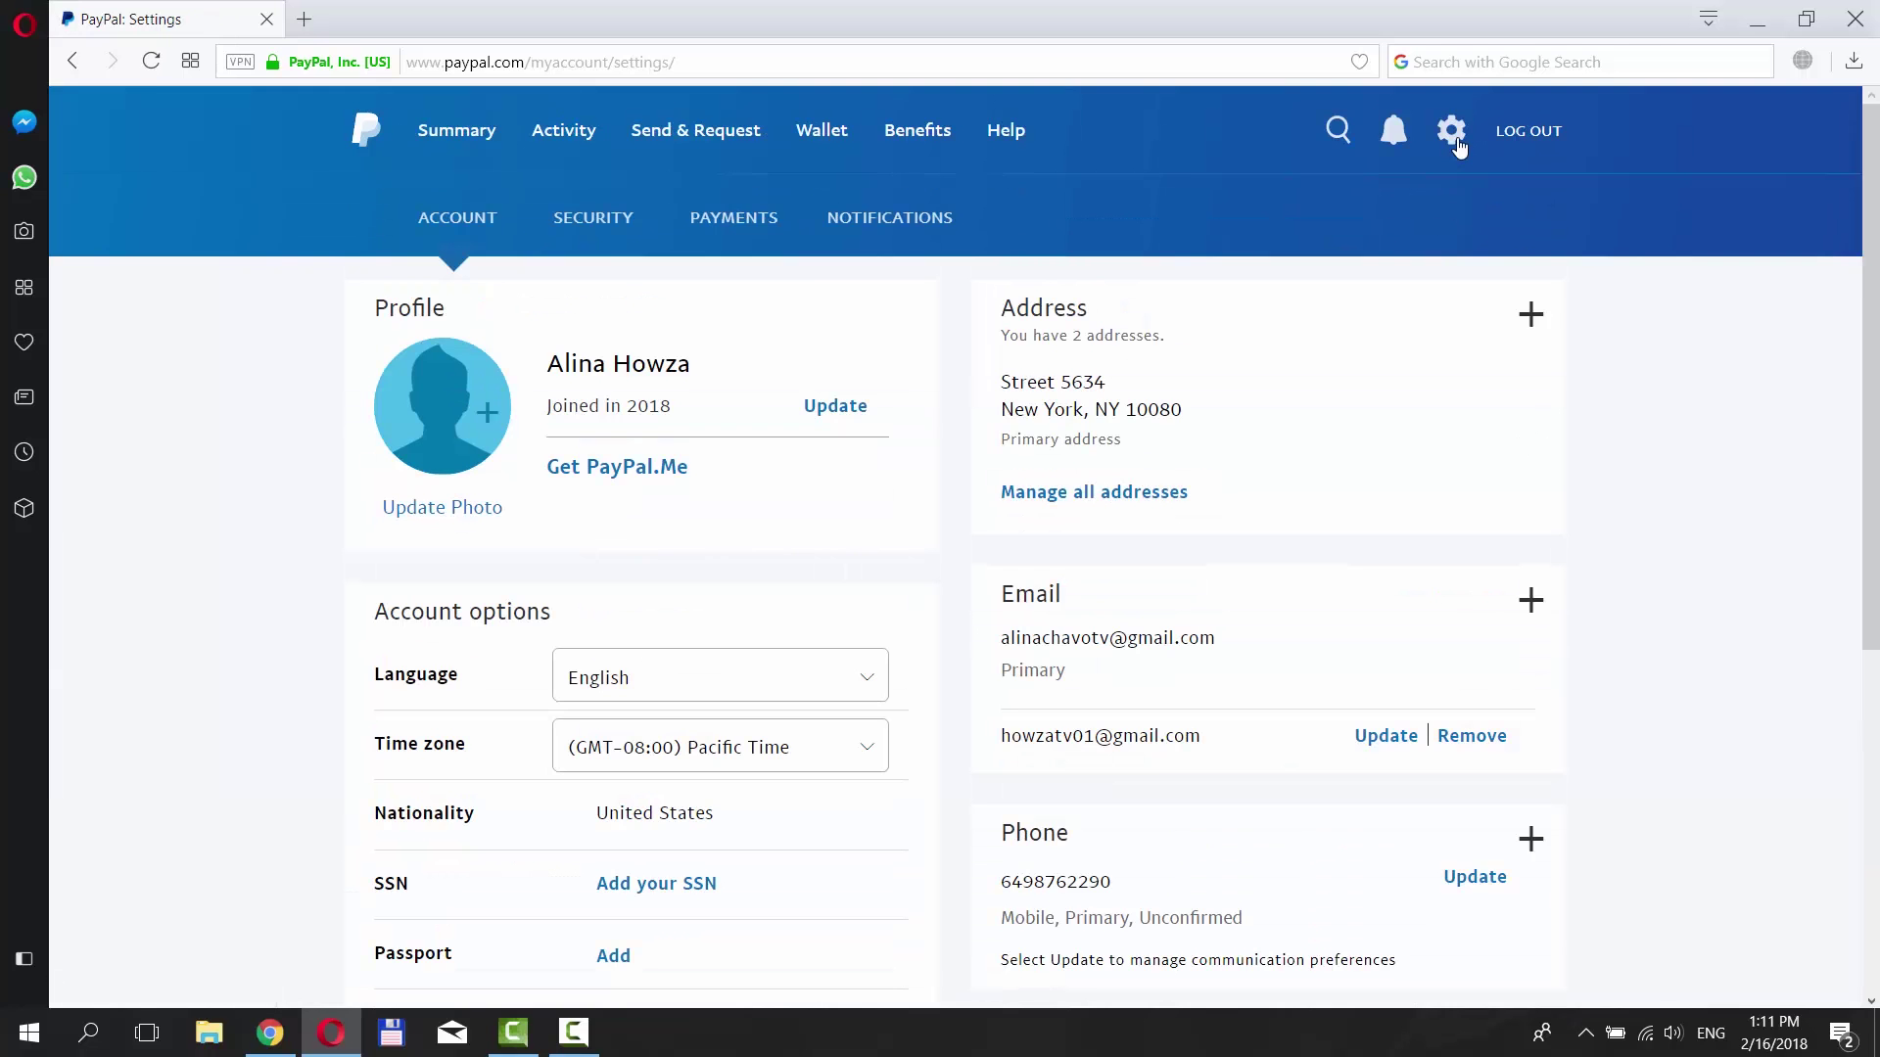
- Switch to the Notifications section of PayPal's account settings
left_click(917, 223)
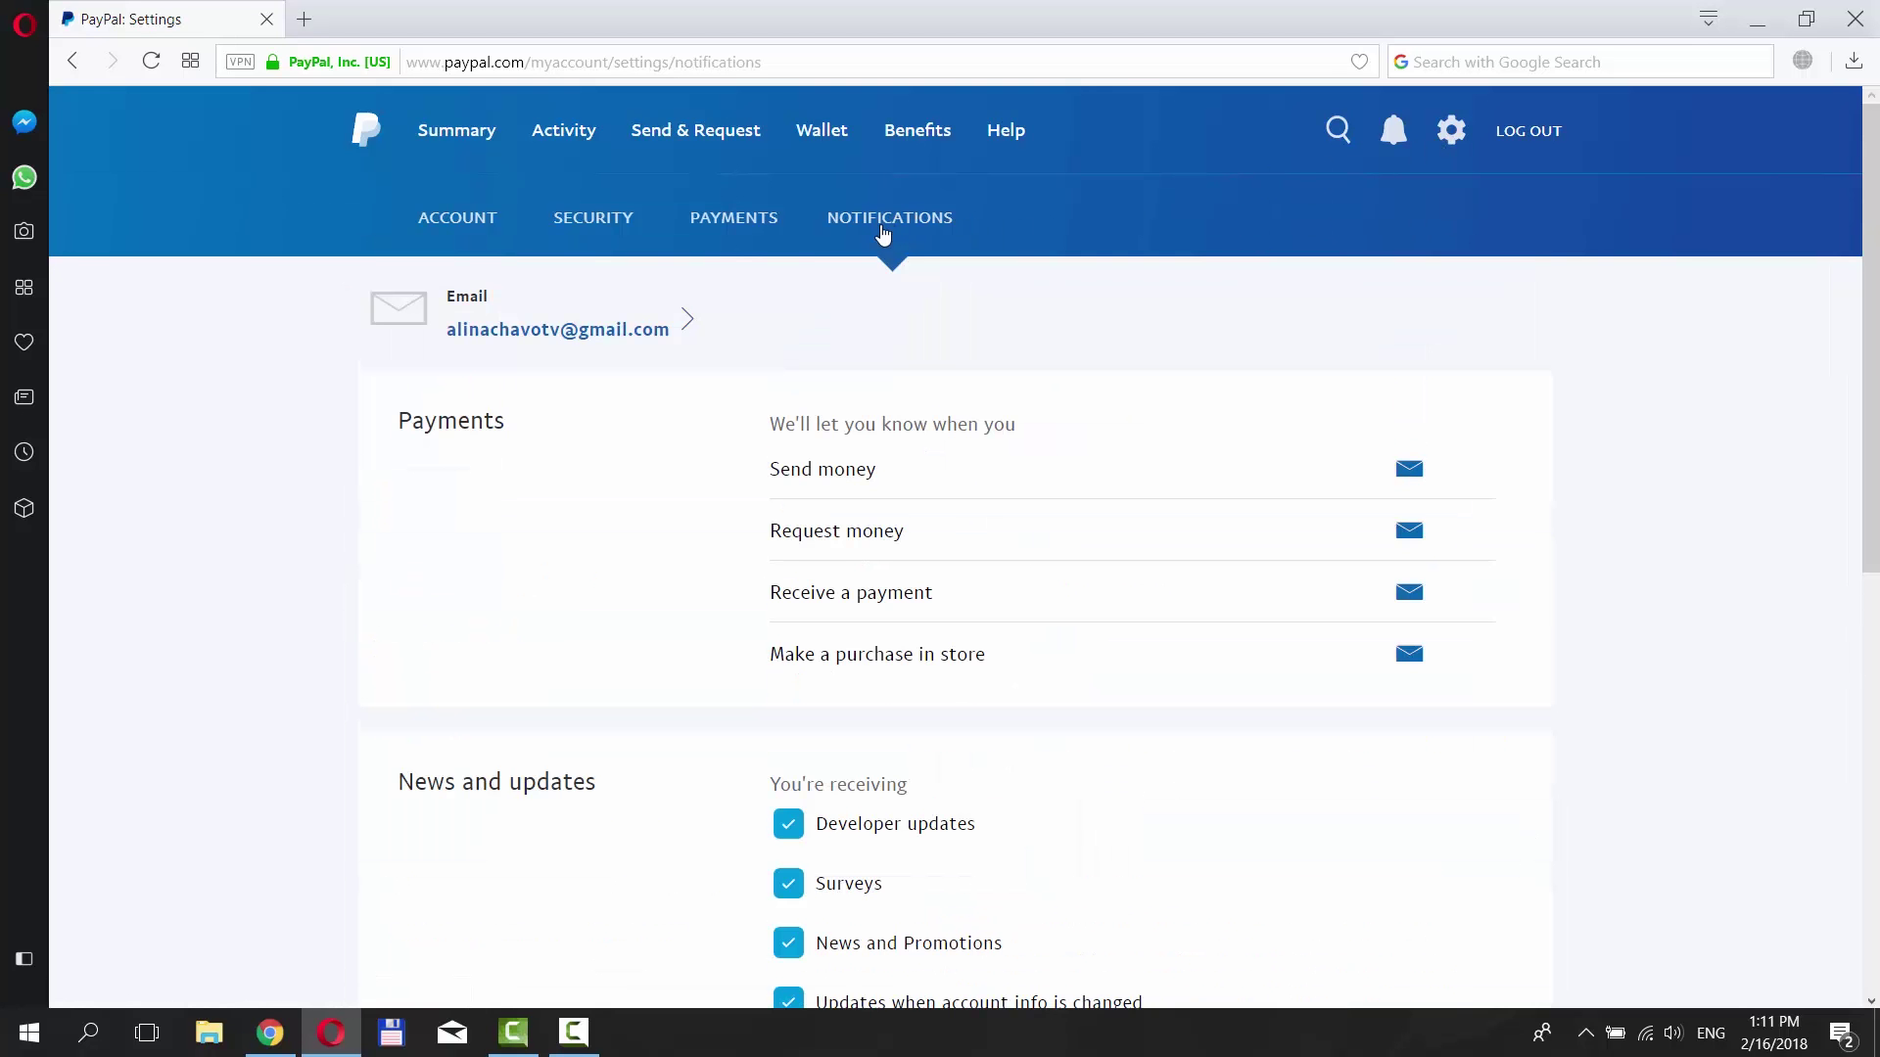
scroll(724, 421, "down", 3)
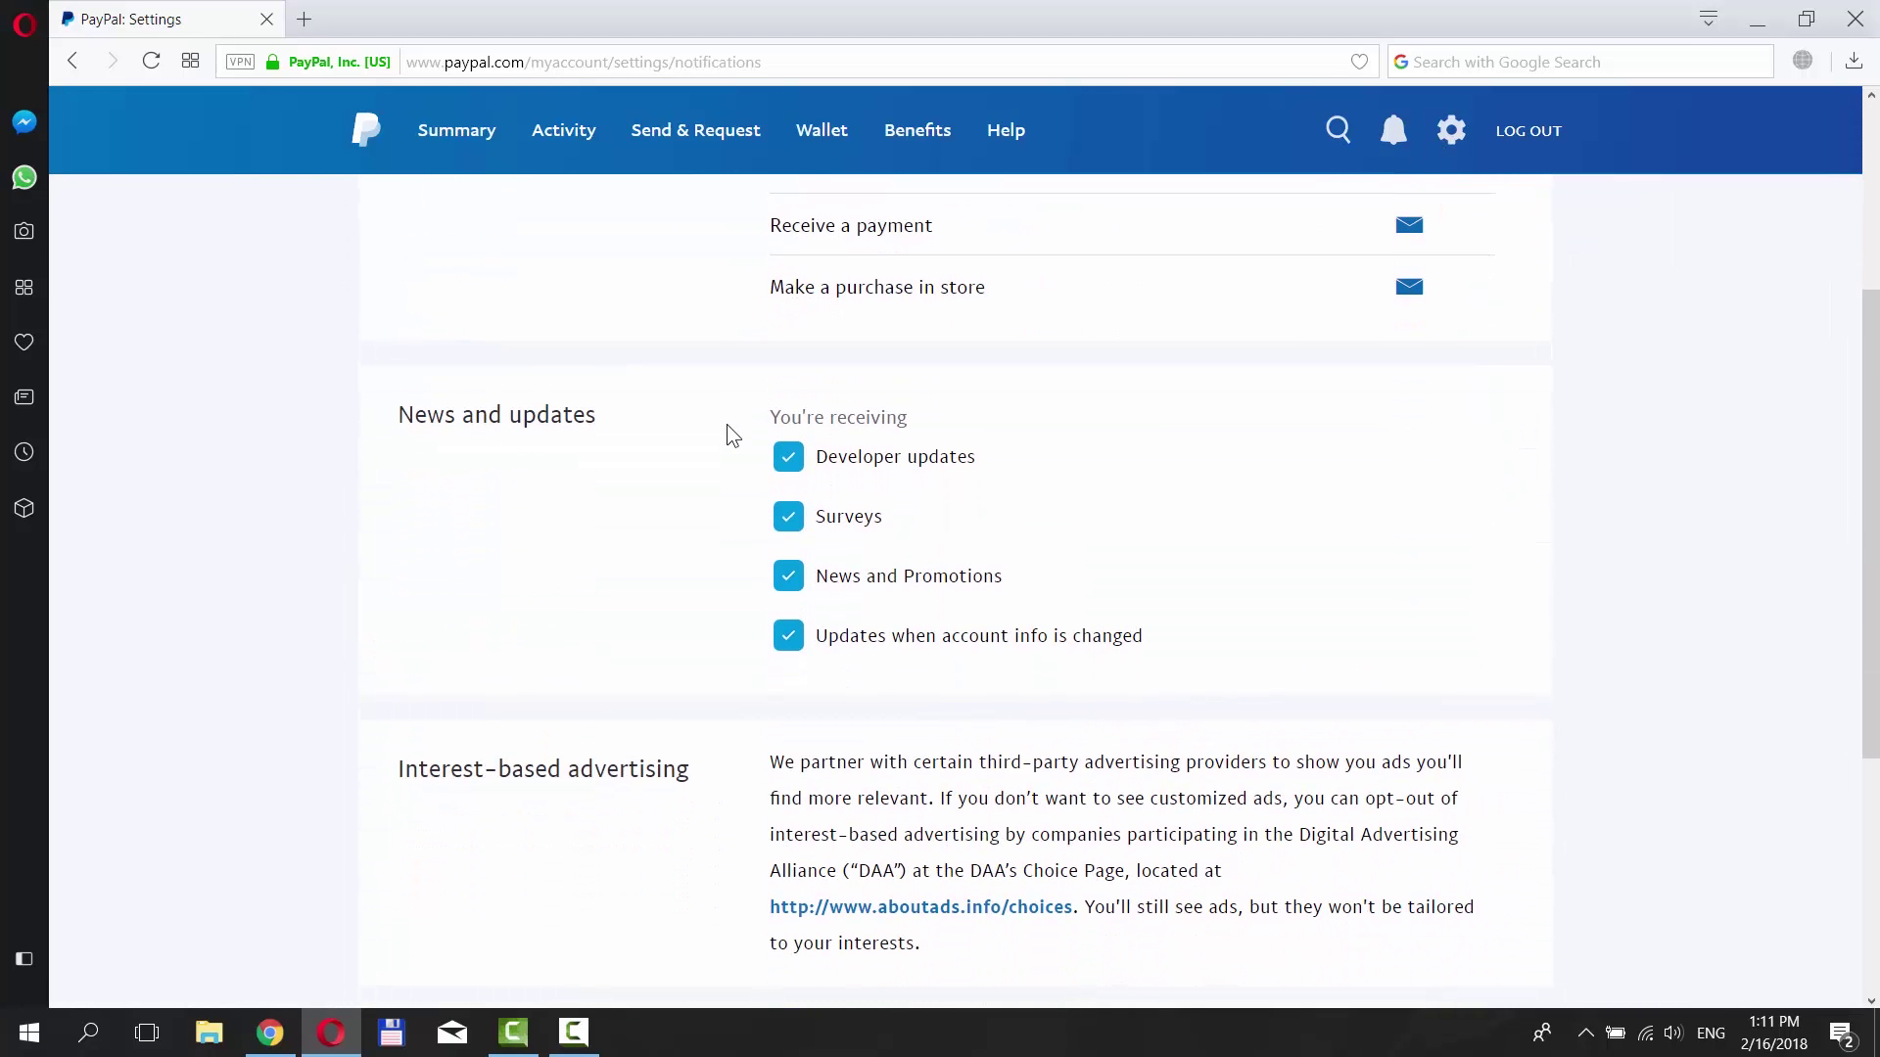
- Uncheck Developer updates and News and Promotions, and toggle the Request money email alert
left_click(788, 458)
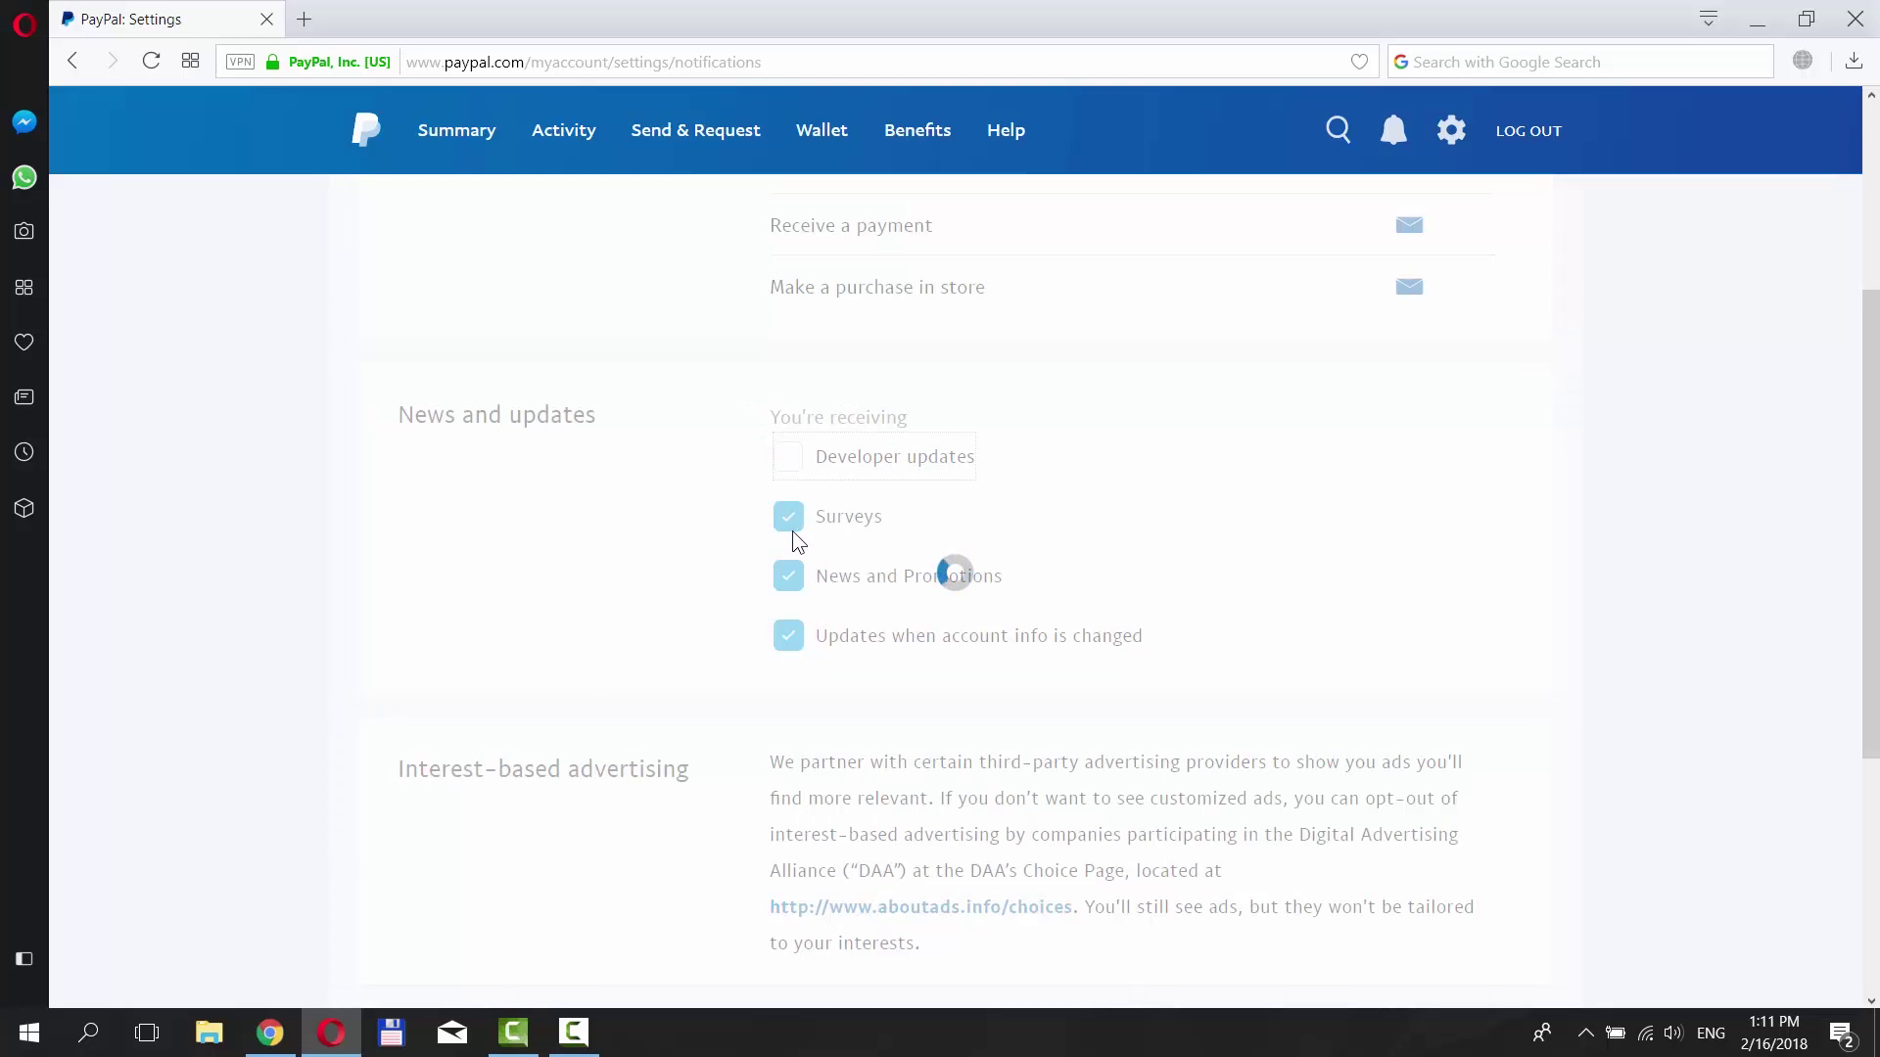
left_click(789, 582)
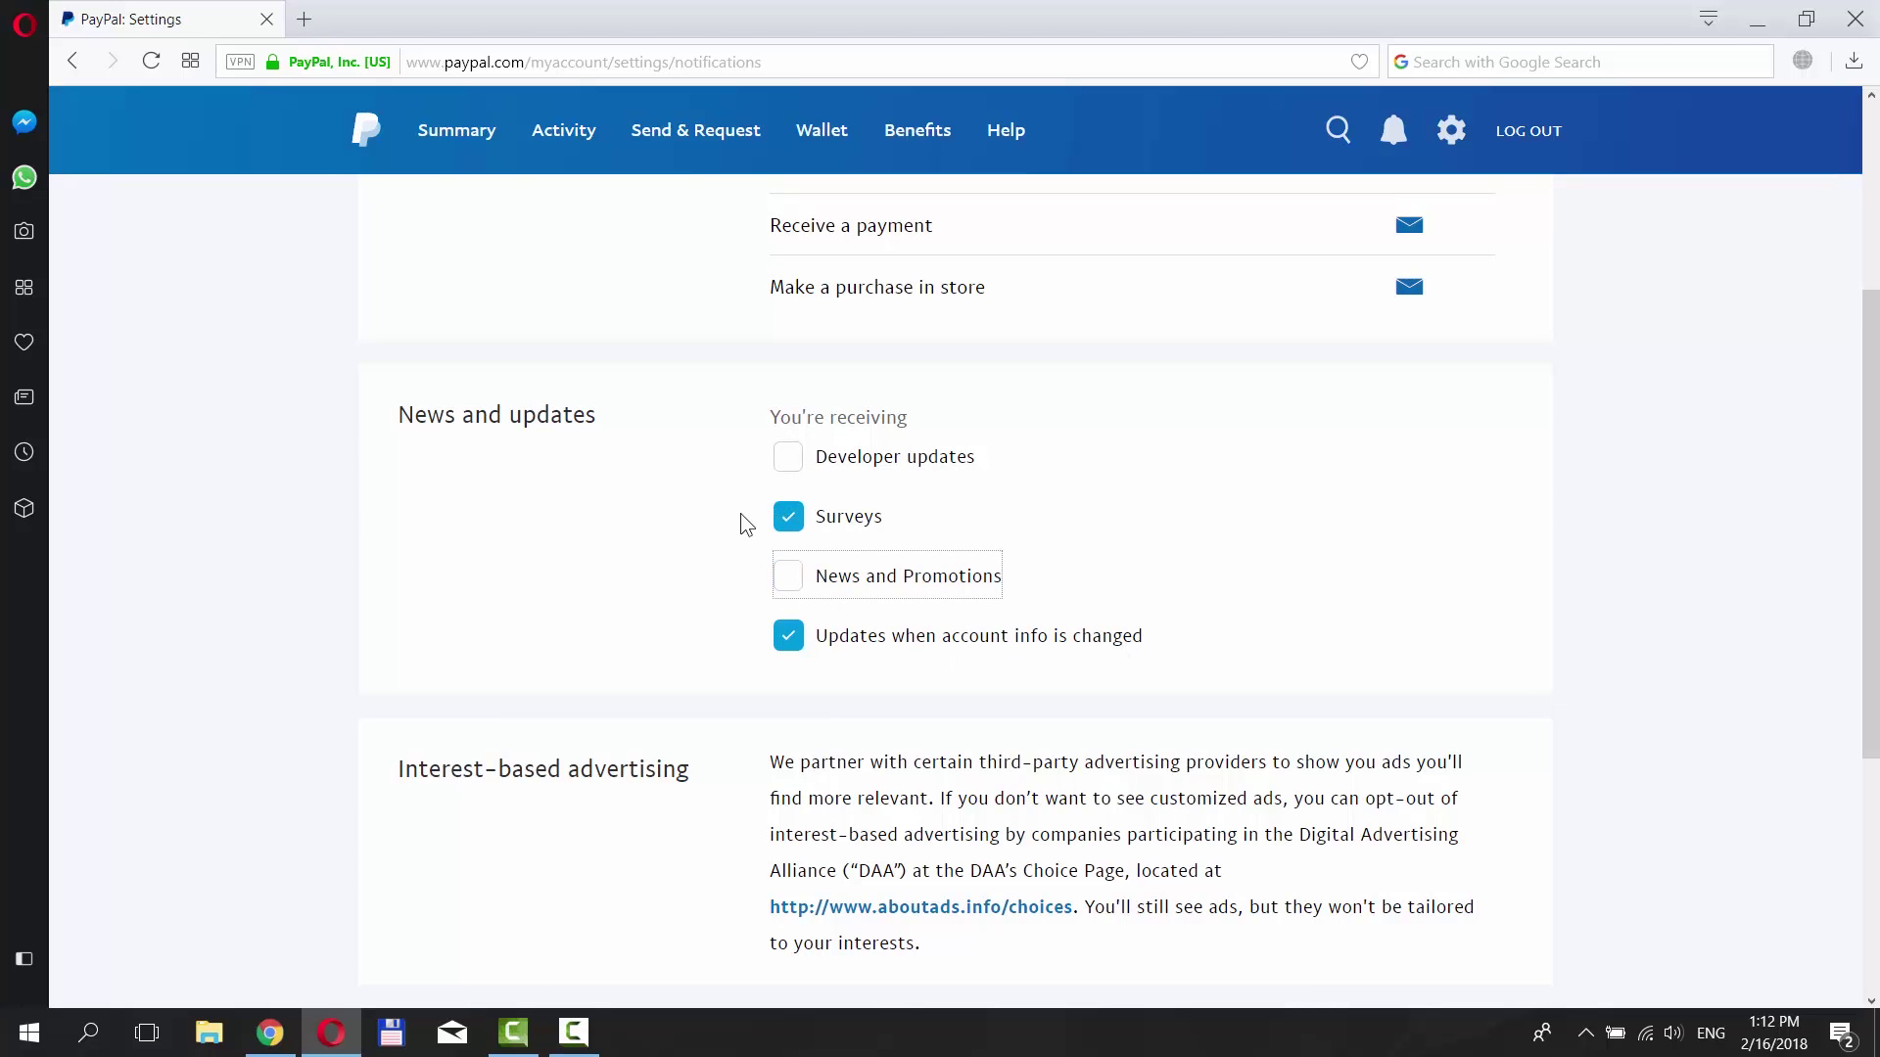
scroll(740, 523, "up", 2)
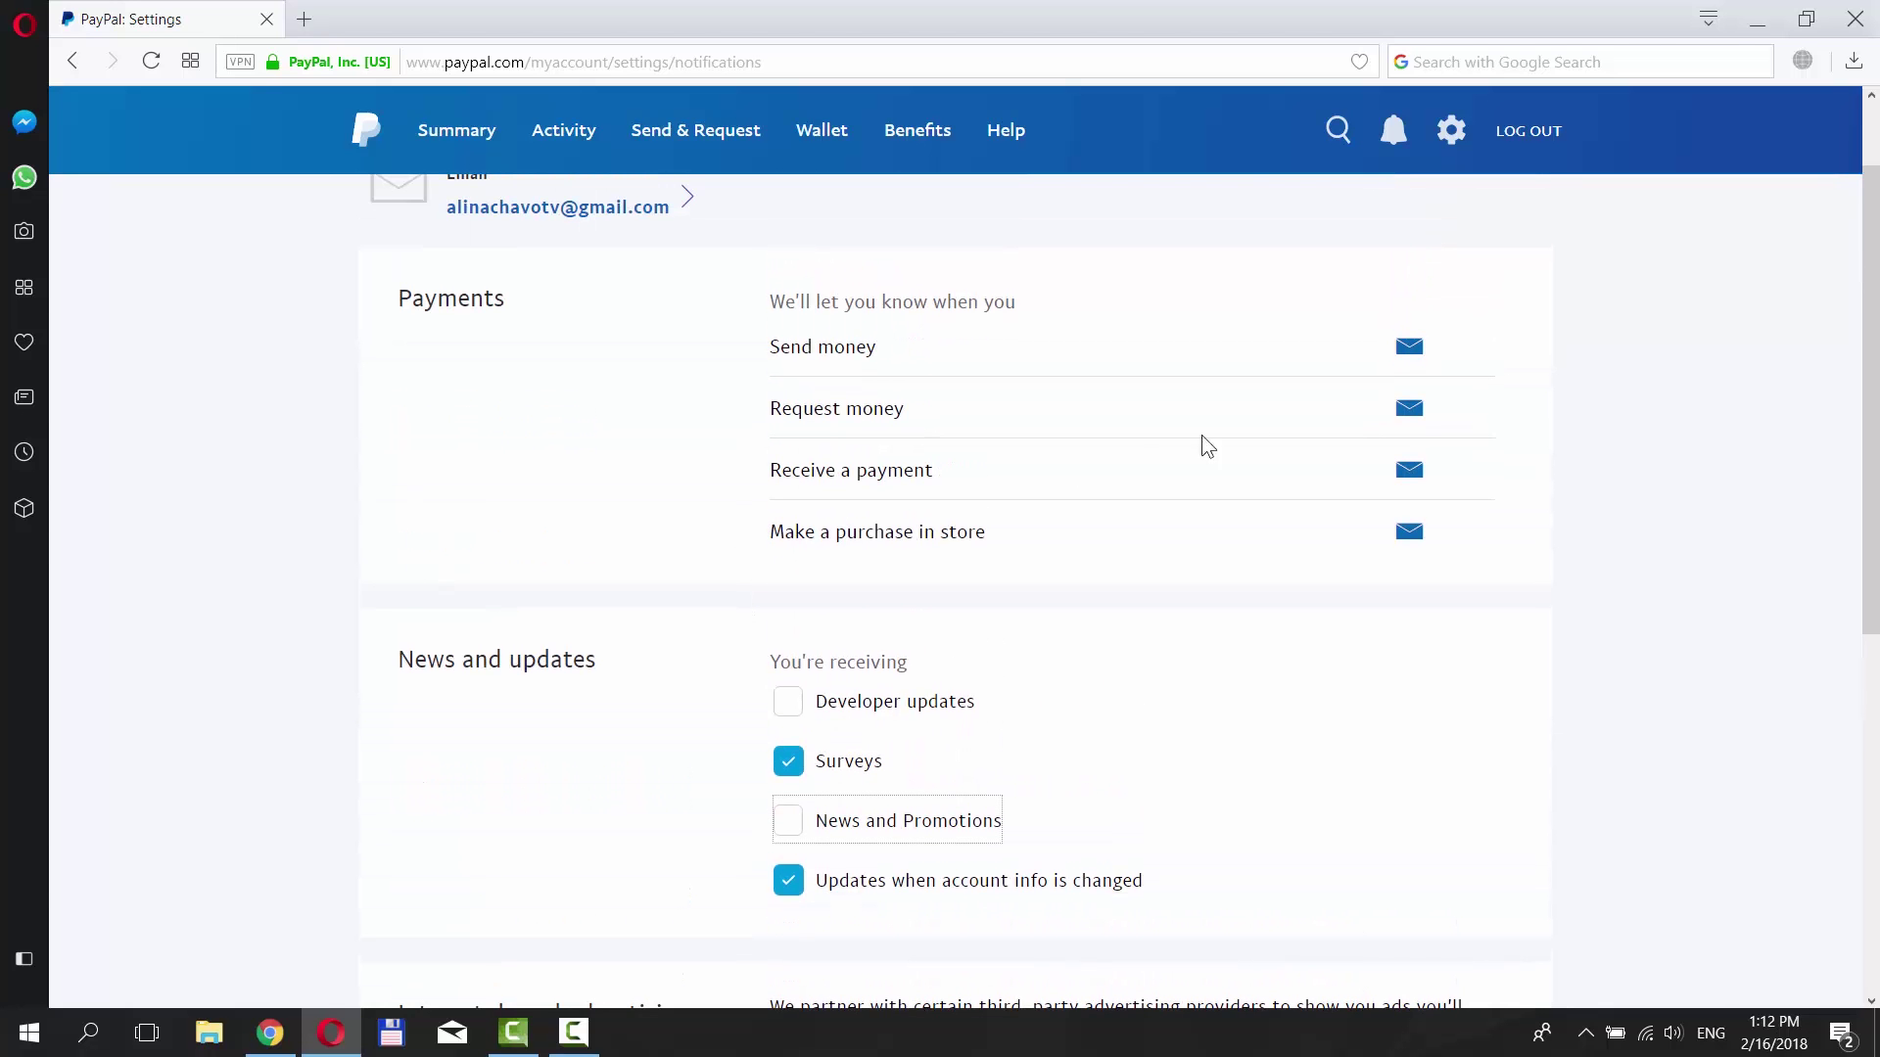
mouse_move(1408, 347)
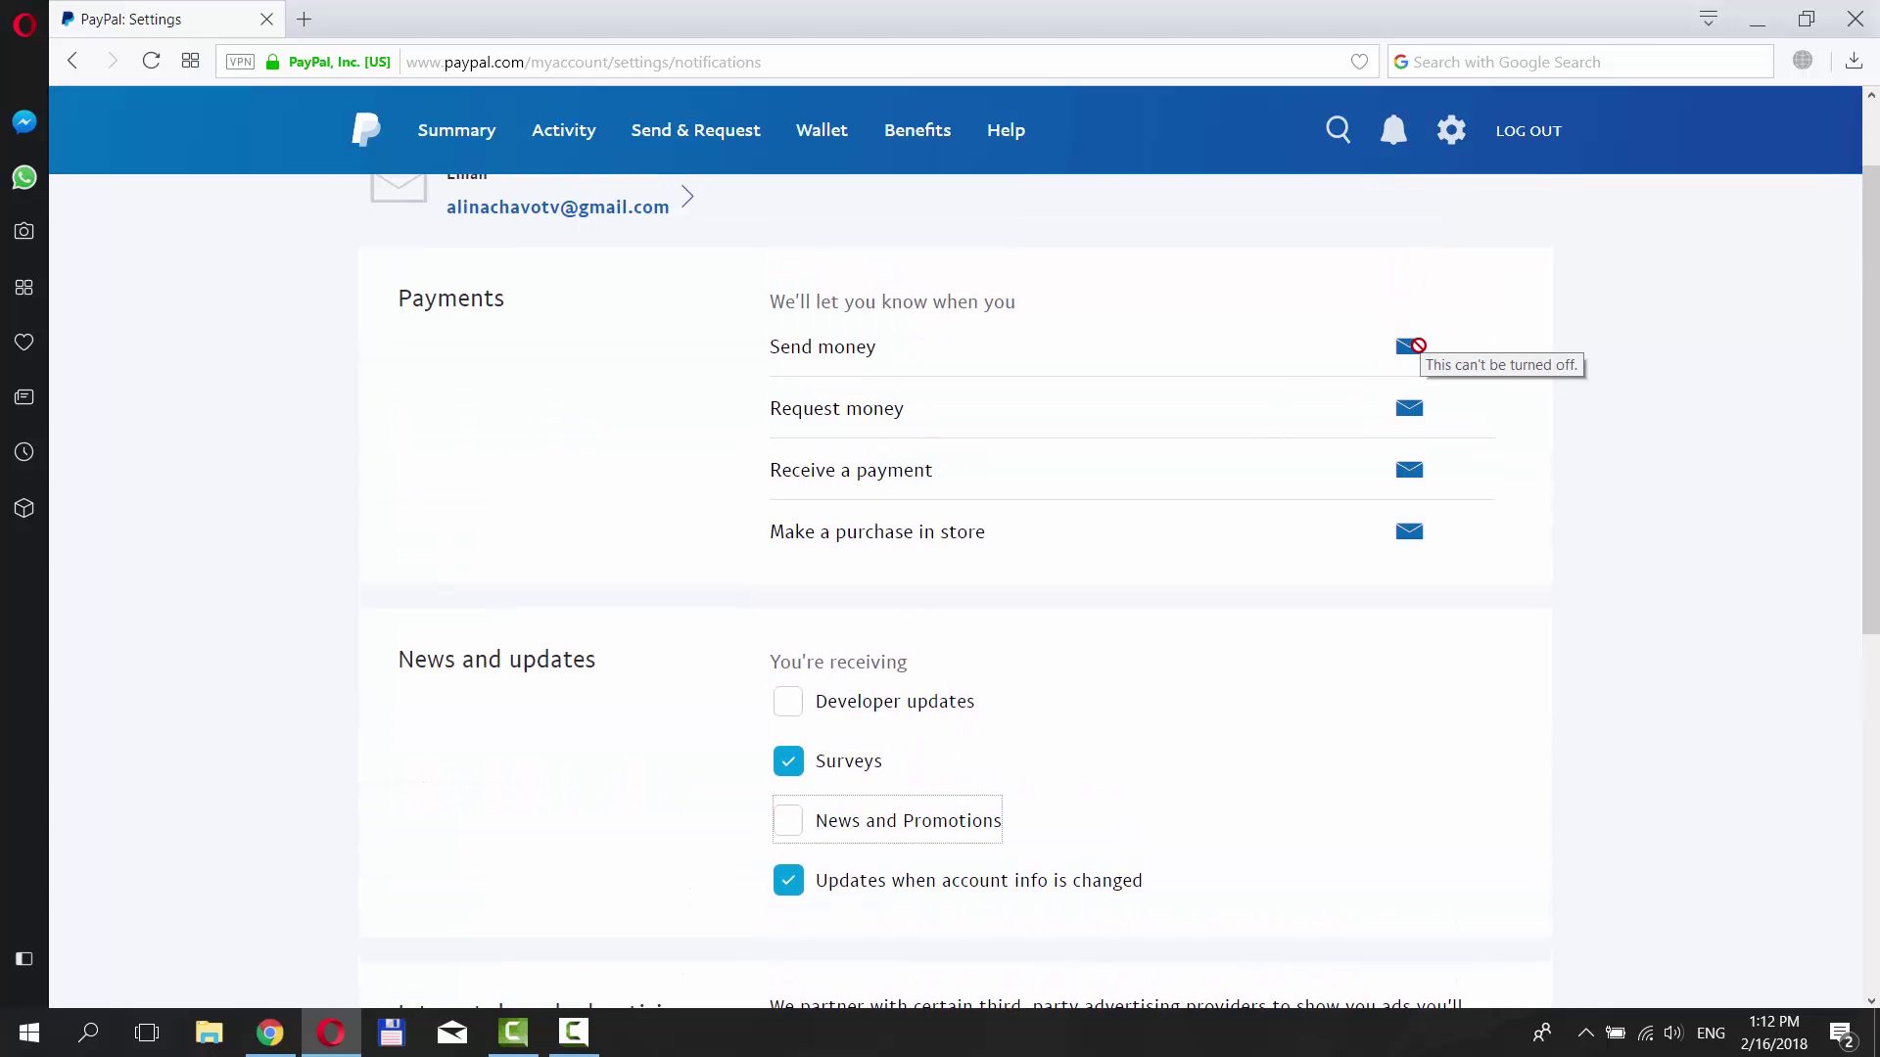
left_click(1409, 411)
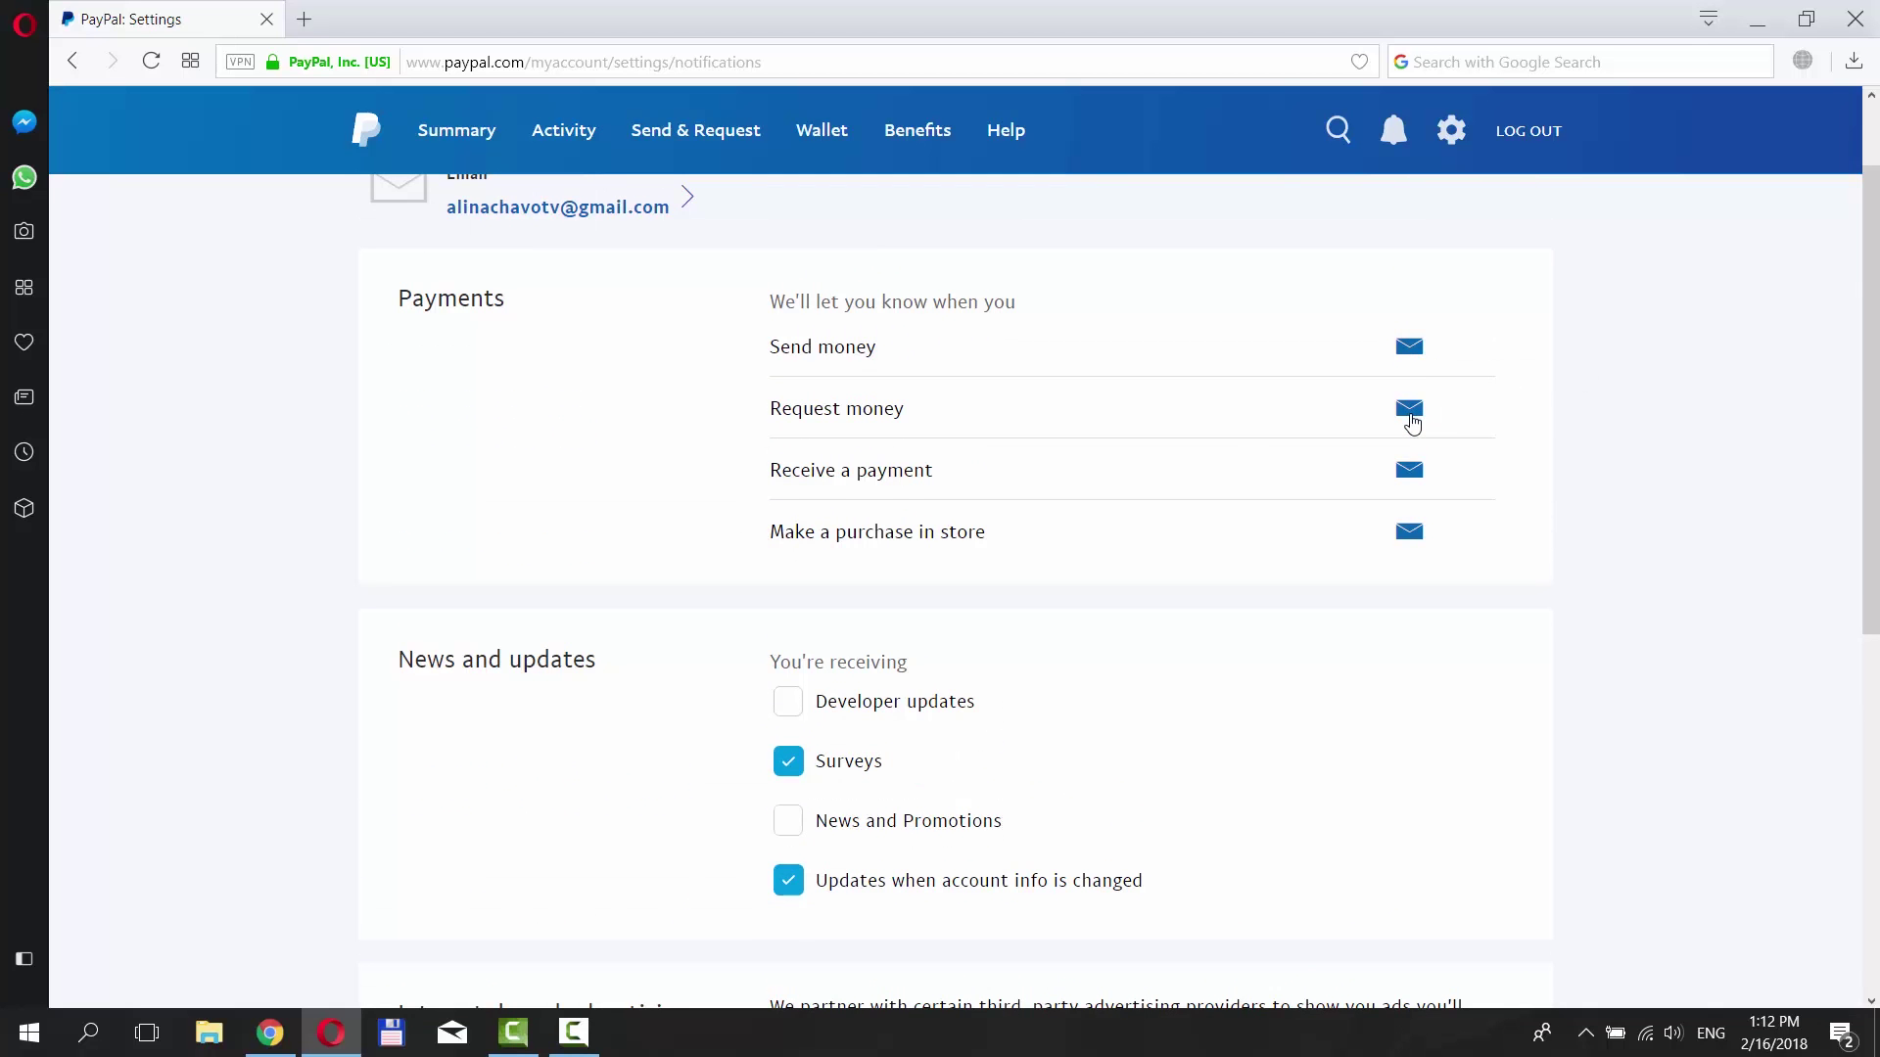